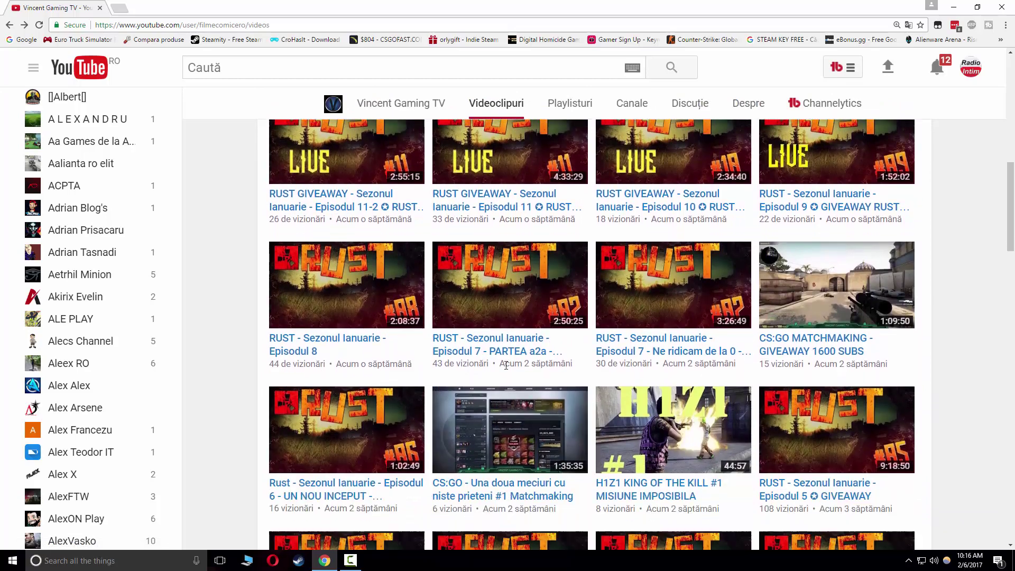
Subscribe to the Vincent Gaming TV channel
{"action": "scroll", "coordinate": [506, 371], "scroll_direction": "up", "scroll_amount": 6}
{"action": "scroll", "coordinate": [506, 370], "scroll_direction": "up", "scroll_amount": 5}
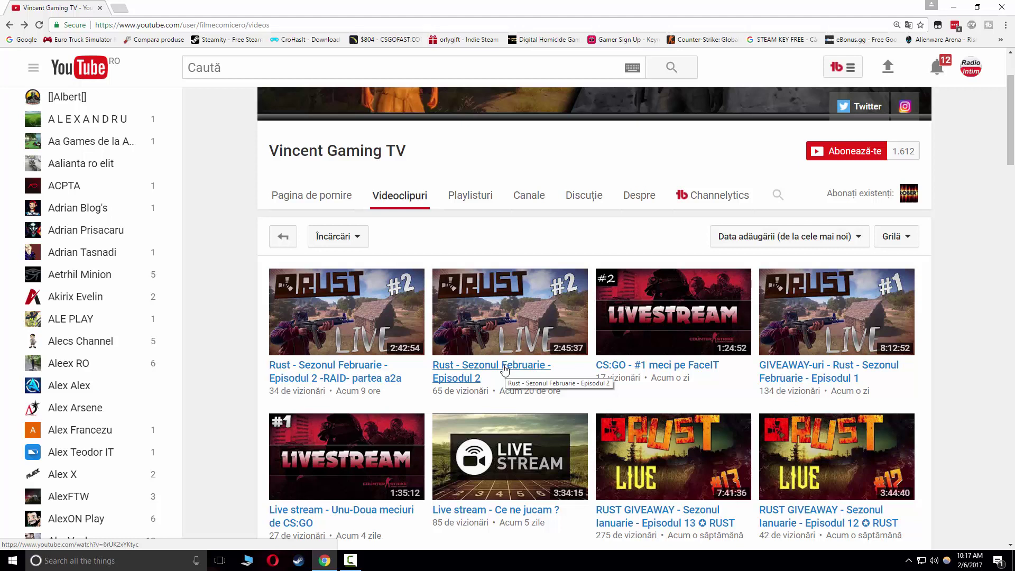
{"action": "left_click", "coordinate": [844, 149]}
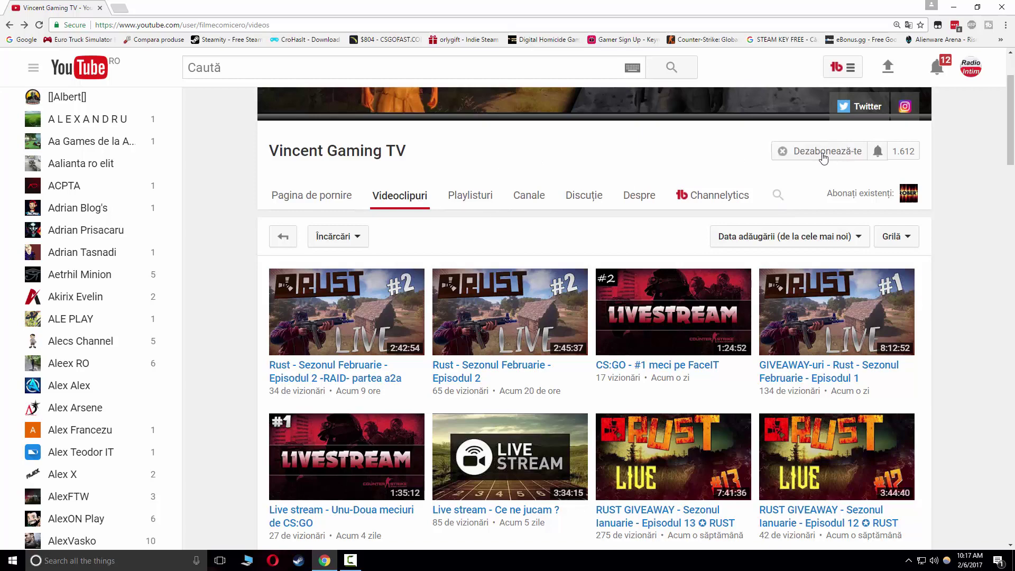
Look through the channel's older uploaded videos
{"action": "scroll", "coordinate": [619, 264], "scroll_direction": "down", "scroll_amount": 5}
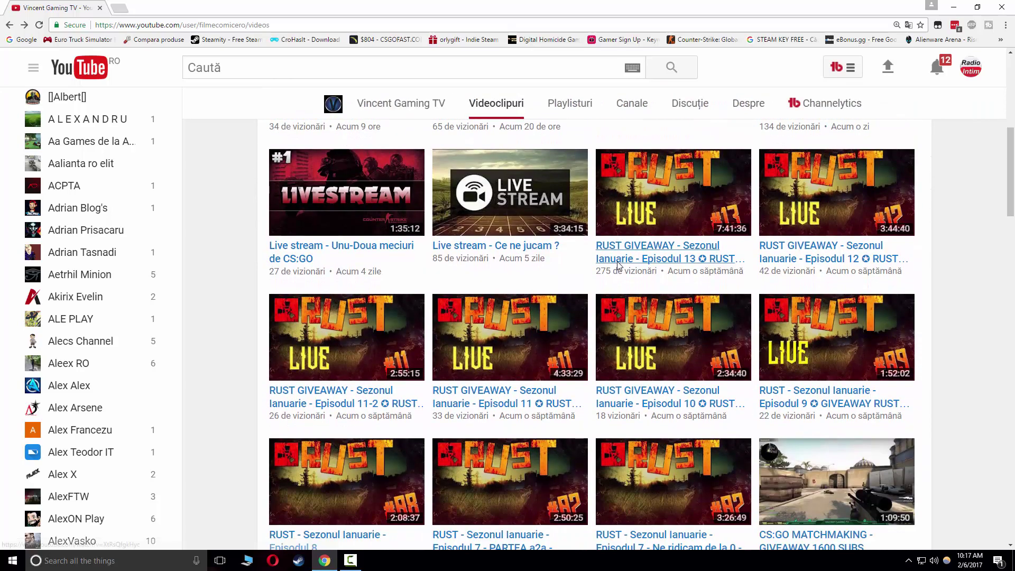
{"action": "scroll", "coordinate": [619, 264], "scroll_direction": "down", "scroll_amount": 8}
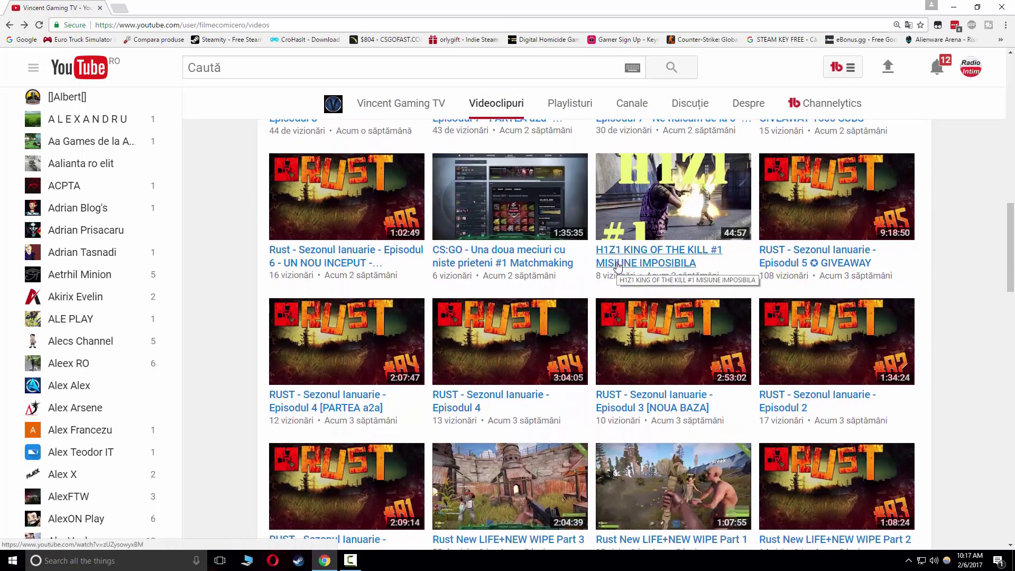
{"action": "scroll", "coordinate": [618, 266], "scroll_direction": "down", "scroll_amount": 4}
{"action": "scroll", "coordinate": [618, 266], "scroll_direction": "down", "scroll_amount": 5}
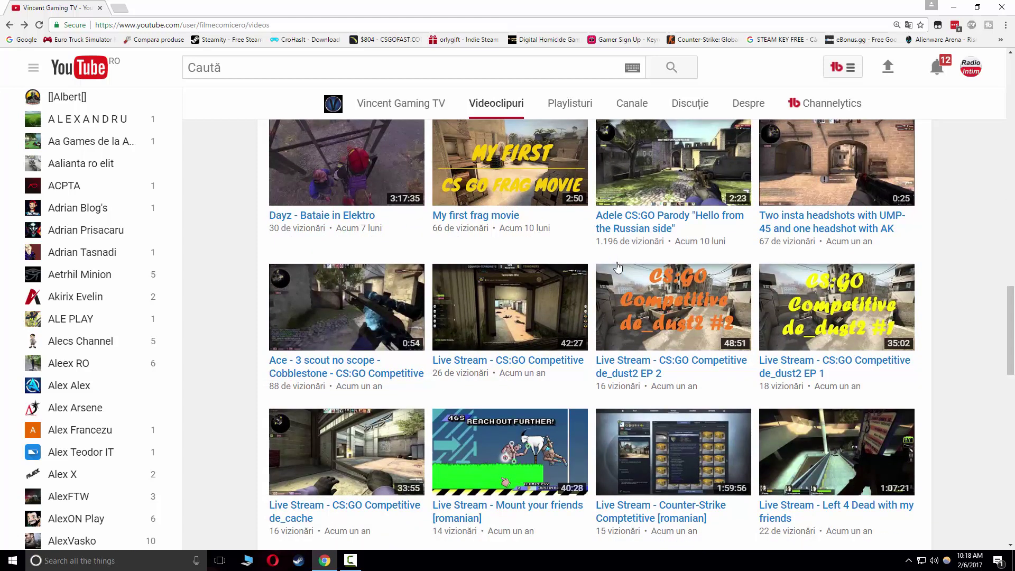
{"action": "scroll", "coordinate": [617, 266], "scroll_direction": "down", "scroll_amount": 10}
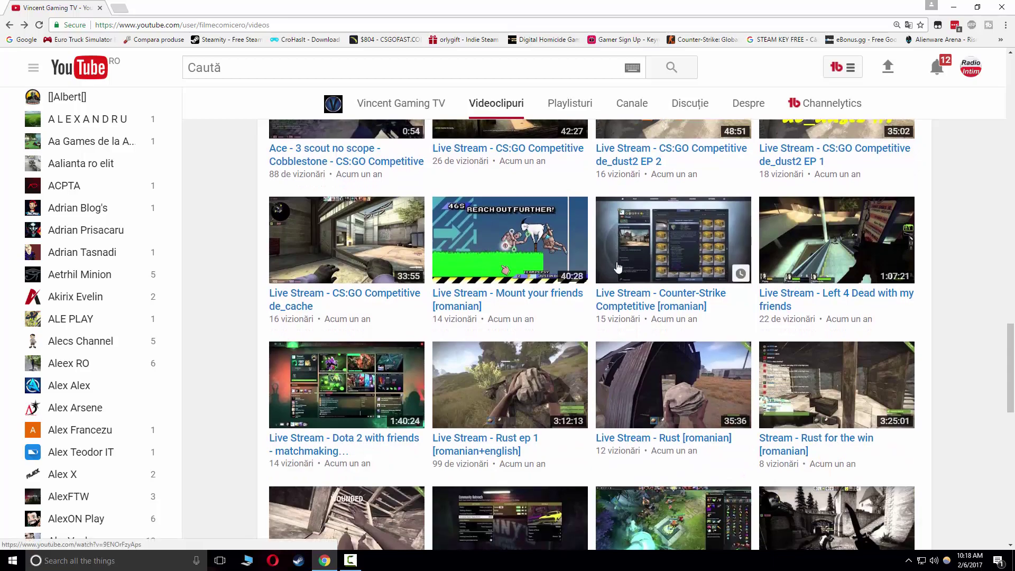
{"action": "scroll", "coordinate": [618, 266], "scroll_direction": "down", "scroll_amount": 6}
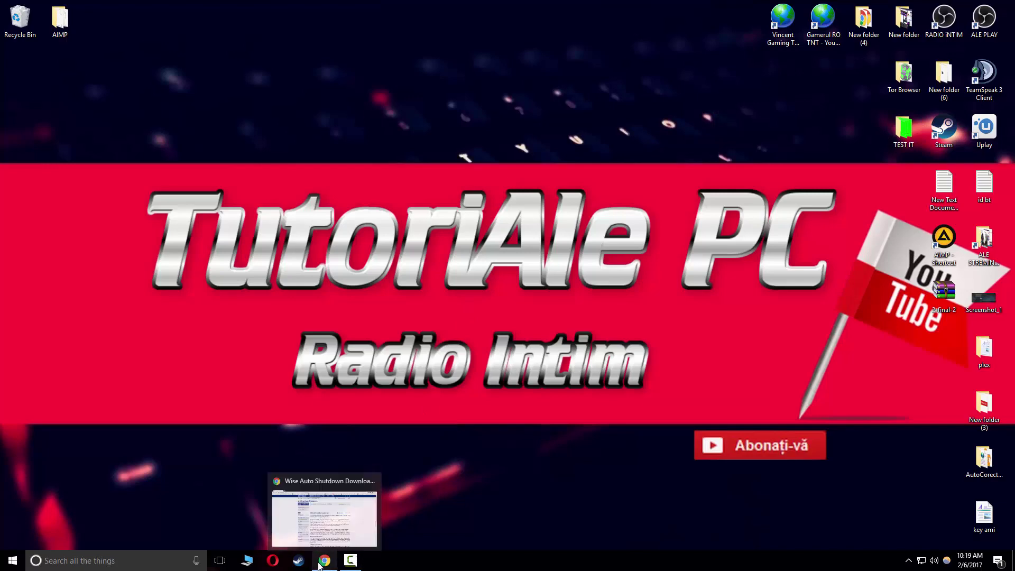
Download Wise Auto Shutdown from its Softpedia page using External mirror 1, and minimize the browser
{"action": "left_click", "coordinate": [320, 563]}
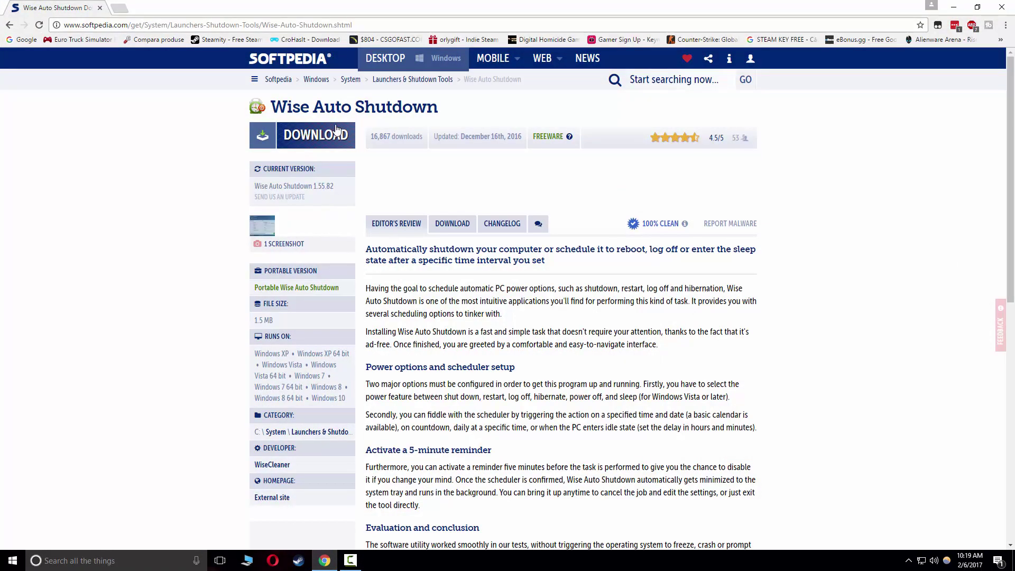
{"action": "left_click", "coordinate": [315, 143]}
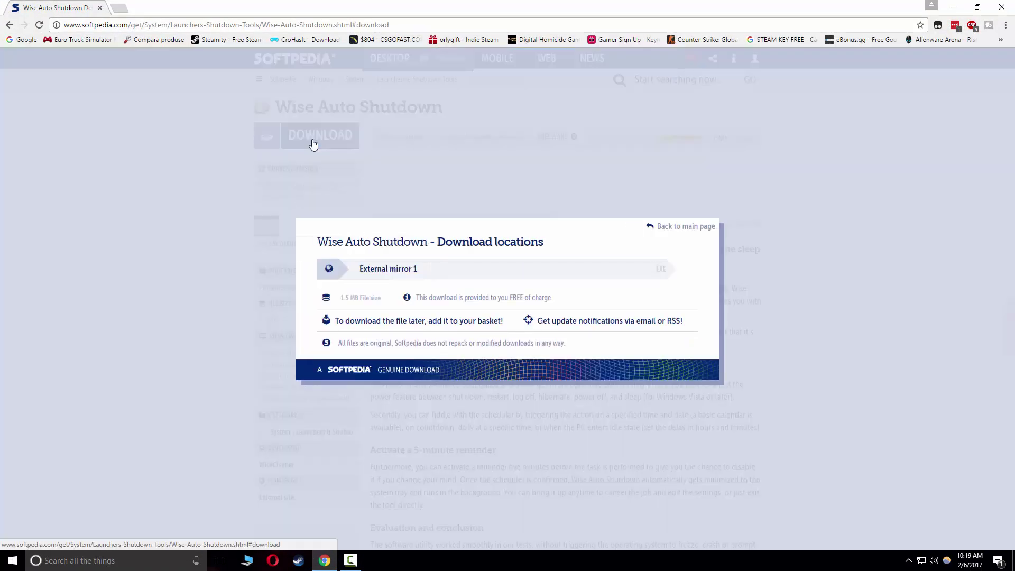
{"action": "left_click", "coordinate": [386, 273]}
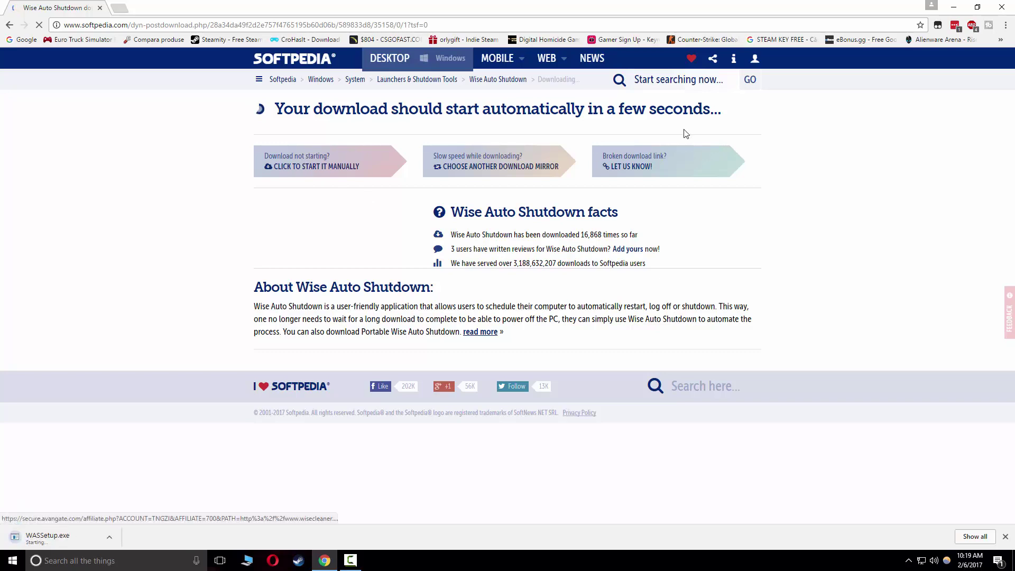
{"action": "left_click", "coordinate": [955, 8]}
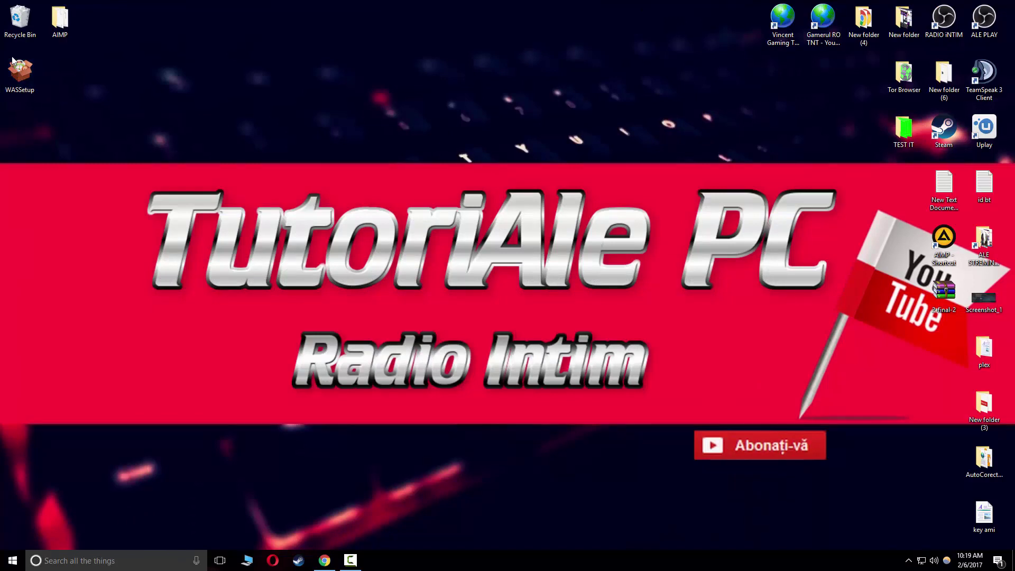
Run WASSetup from the desktop, accept the license agreement, install Wise Auto Shutdown in the default folder and launch it
{"action": "double_click", "coordinate": [17, 72]}
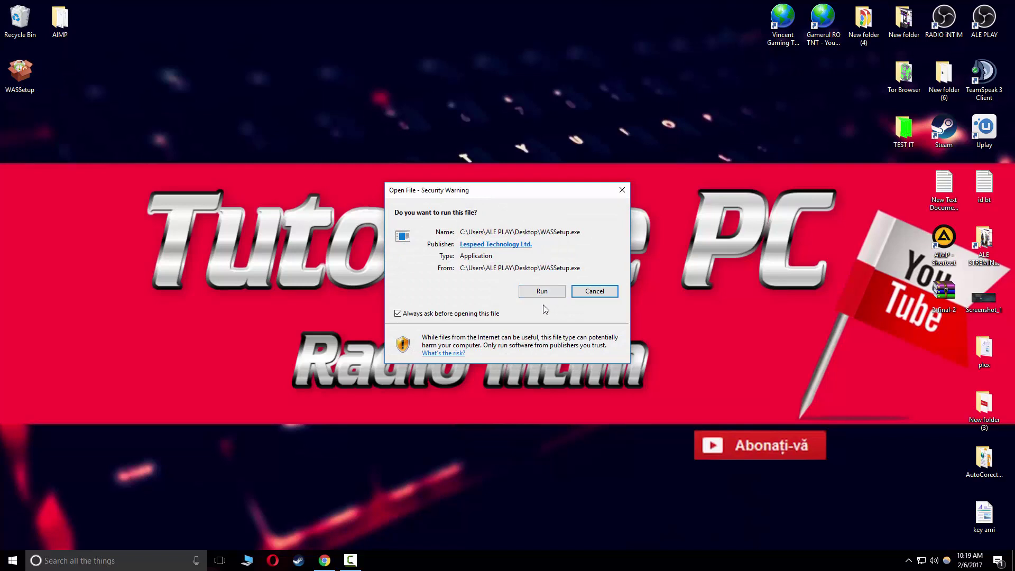
{"action": "left_click", "coordinate": [541, 291]}
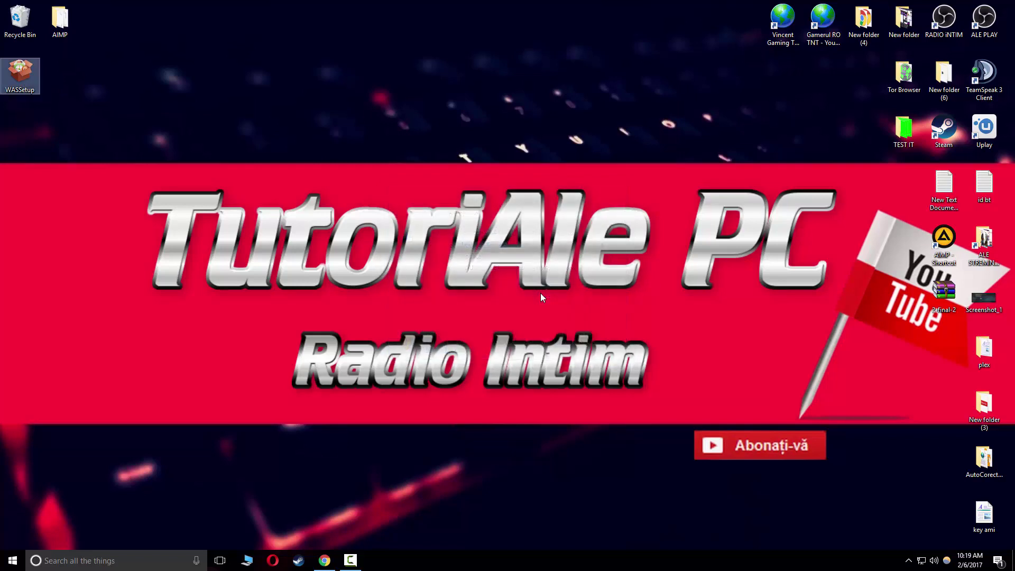
{"action": "key", "text": "alt+a"}
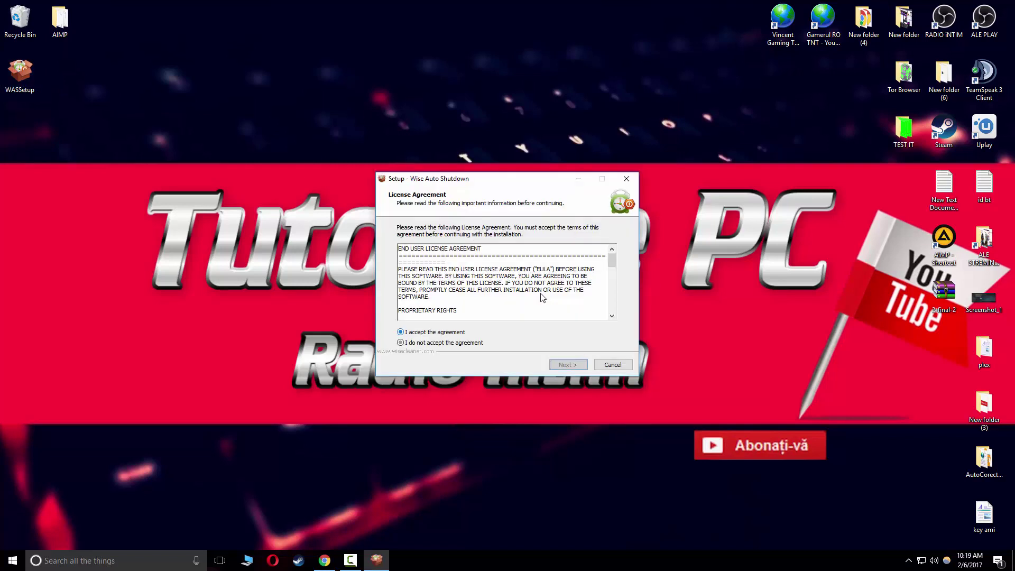
{"action": "key", "text": "Return"}
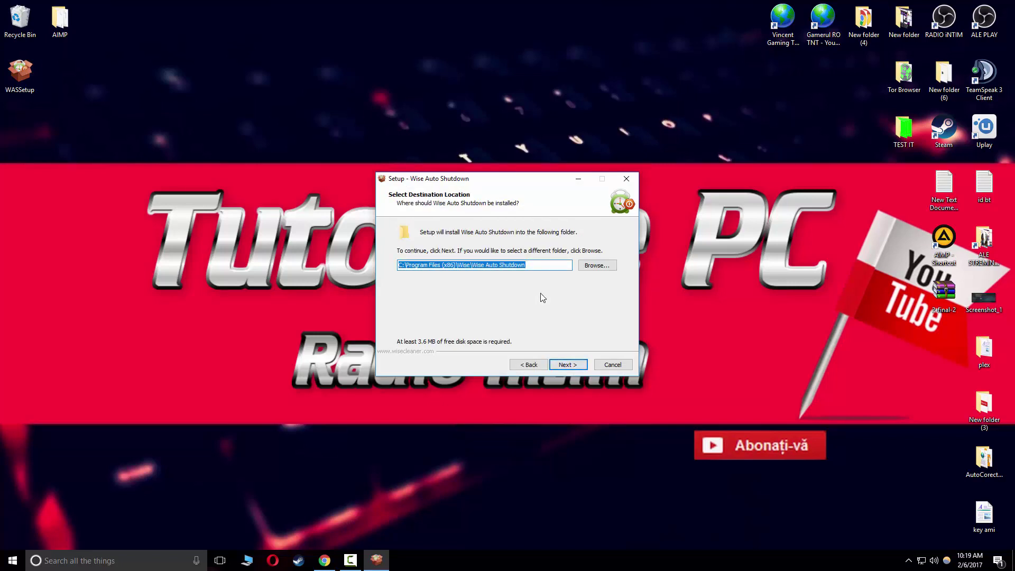
{"action": "key", "text": "Return"}
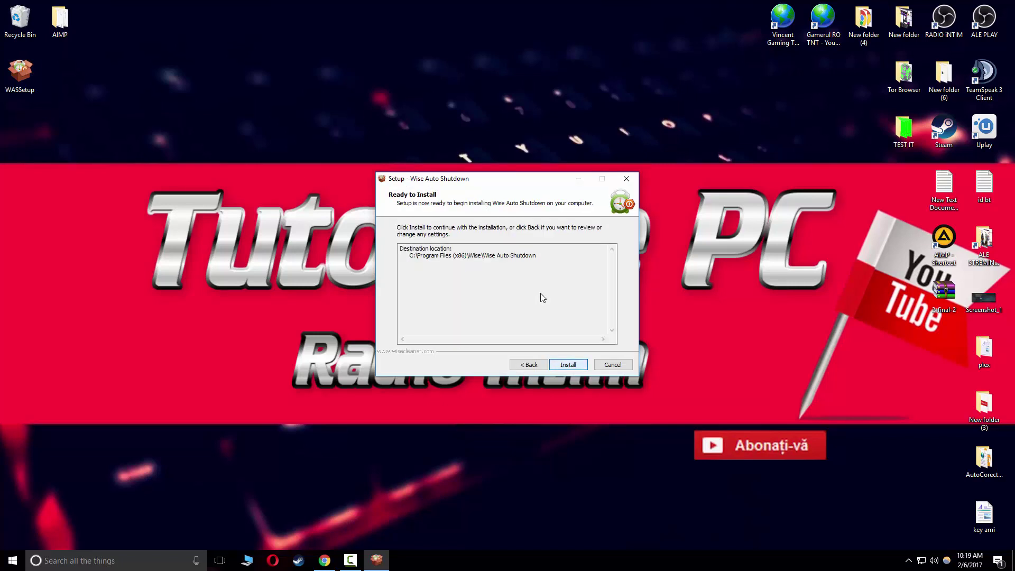
{"action": "key", "text": "Return"}
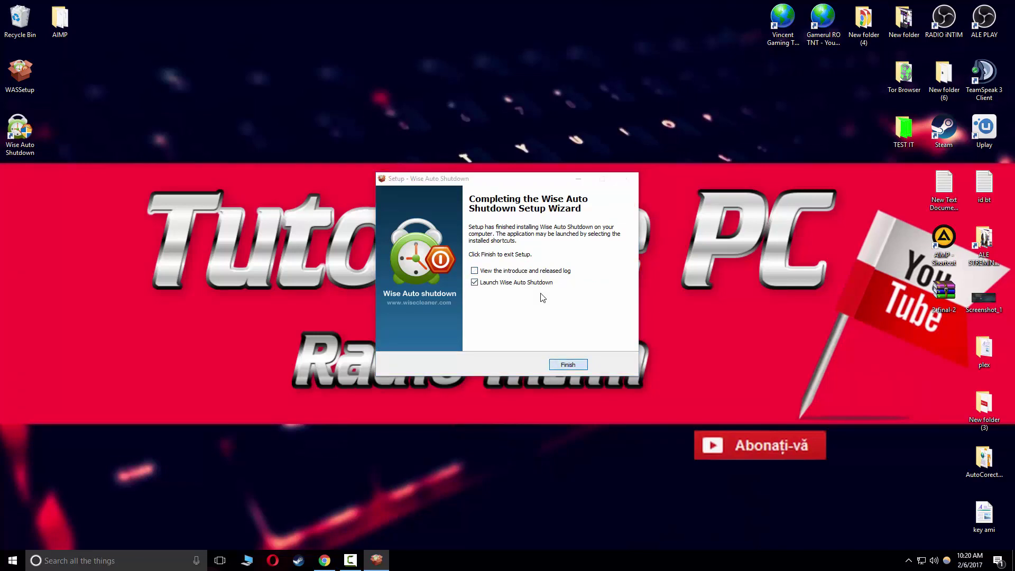
{"action": "key", "text": "Return"}
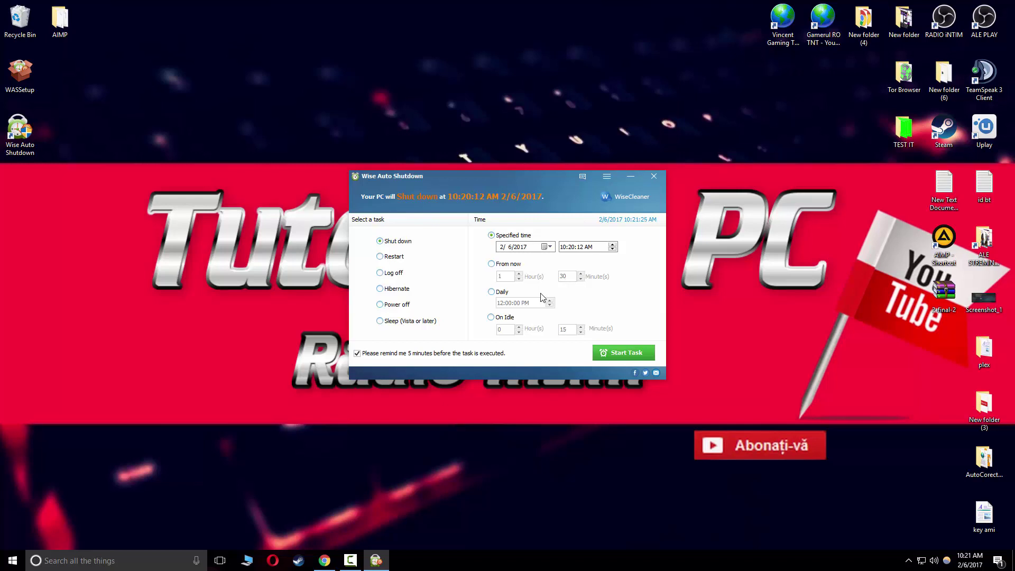
Schedule the shutdown by time from now, with the hours set to 3 and the minutes kept at 30
{"action": "key", "text": "Tab"}
{"action": "key", "text": "Tab"}
{"action": "key", "text": "shift+Tab"}
{"action": "key", "text": "Tab"}
{"action": "key", "text": "Tab"}
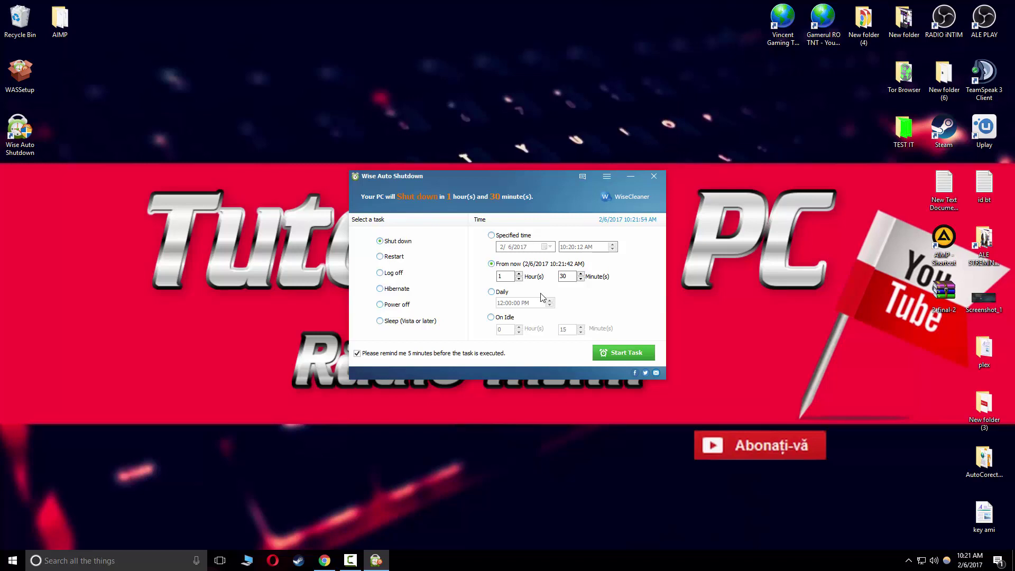
{"action": "key", "text": "Tab"}
{"action": "key", "text": "ctrl+a"}
{"action": "type", "text": "3"}
Switch the shutdown timing to Daily and back to From now
{"action": "left_click", "coordinate": [541, 298]}
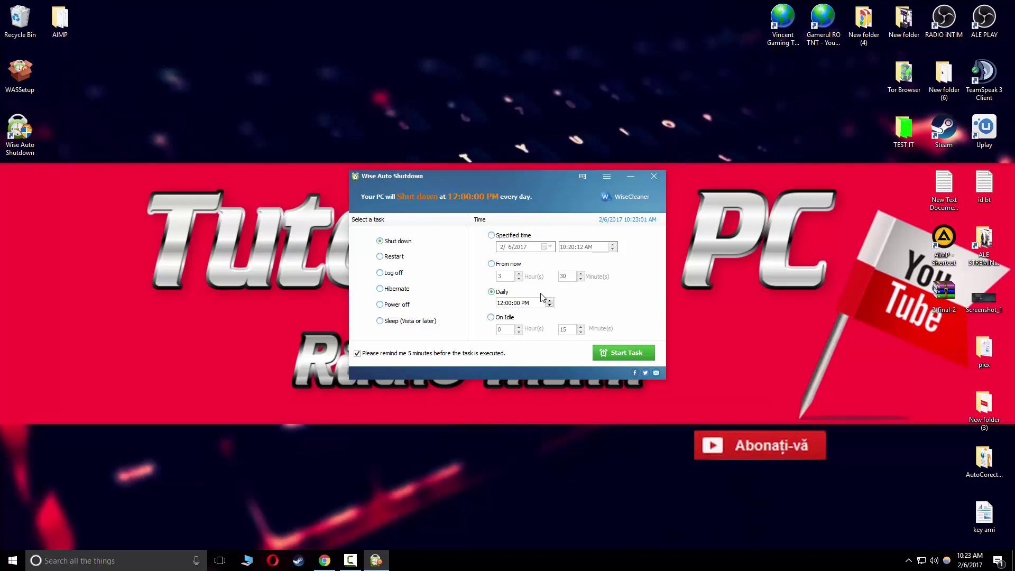
{"action": "key", "text": "Tab"}
{"action": "key", "text": "Left"}
{"action": "key", "text": "Up"}
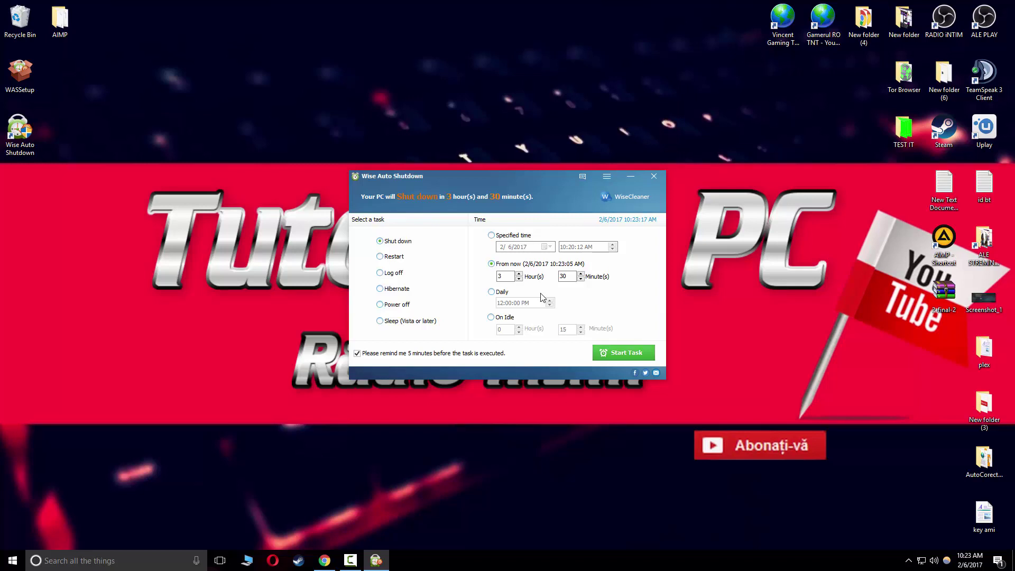
Start the shutdown task and decline its confirmation
{"action": "key", "text": "Return"}
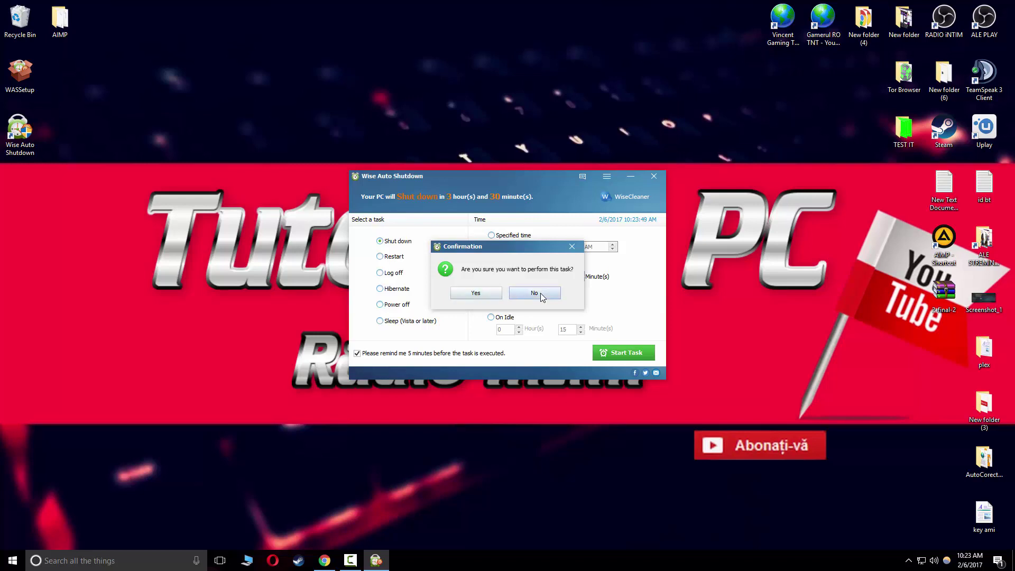
{"action": "left_click", "coordinate": [541, 294]}
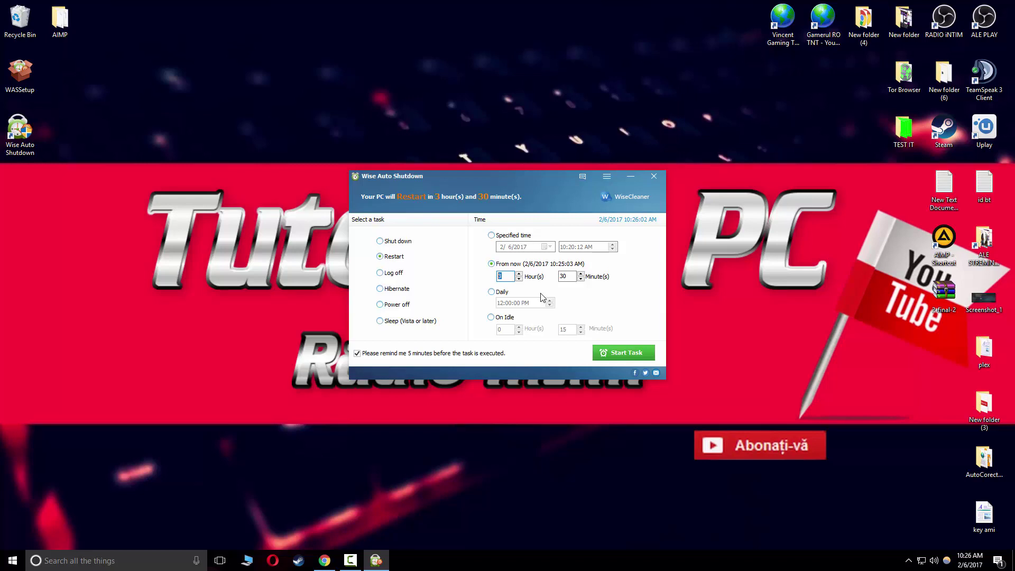
Set the From now hours to 3 and select Shut down as the task
{"action": "type", "text": "3"}
{"action": "key", "text": "shift+Home"}
{"action": "key", "text": "shift+Tab"}
{"action": "key", "text": "Up"}
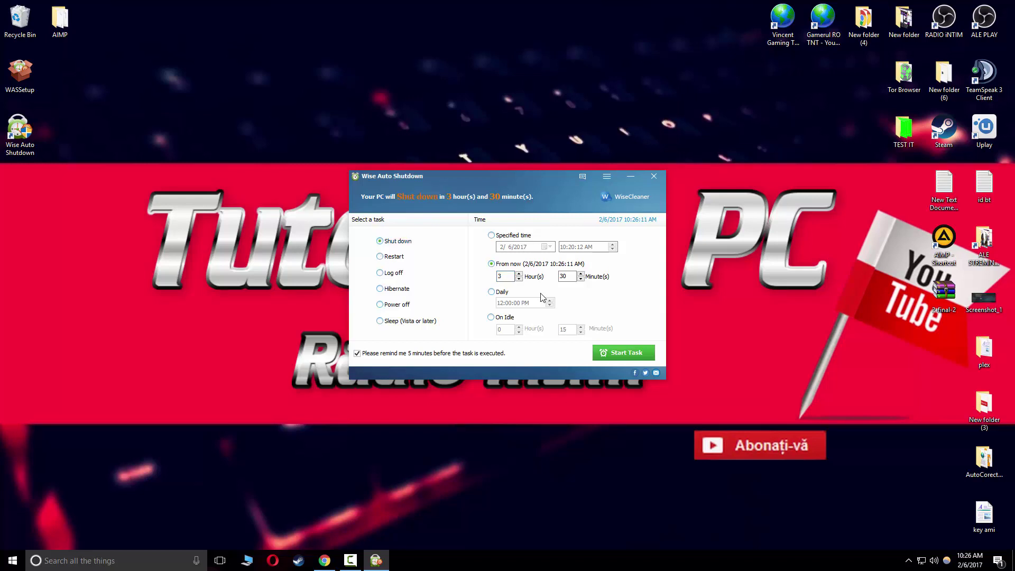